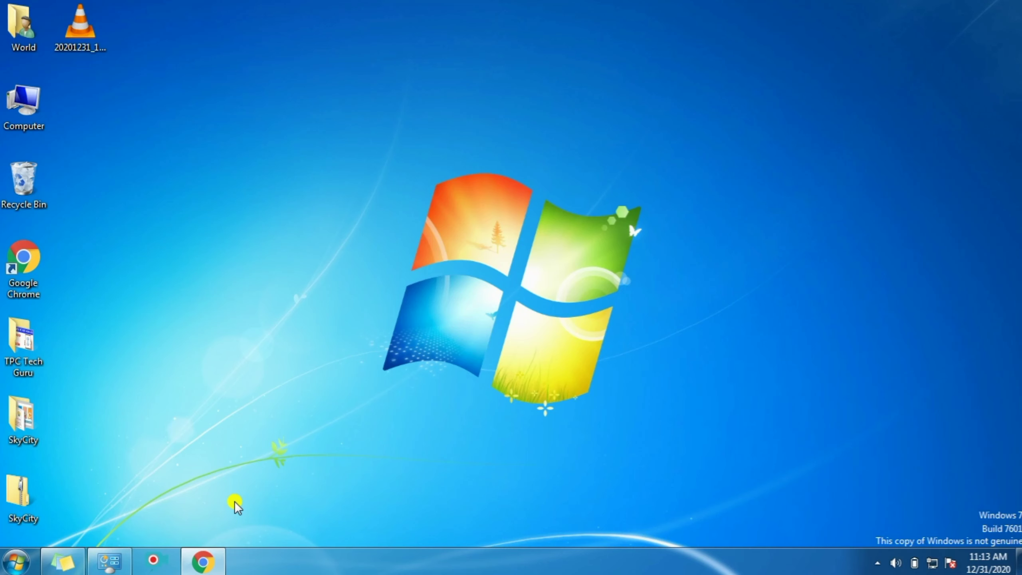
Bring Chrome forward and load ssup.uidai.gov.in from the pasted address
click(217, 557)
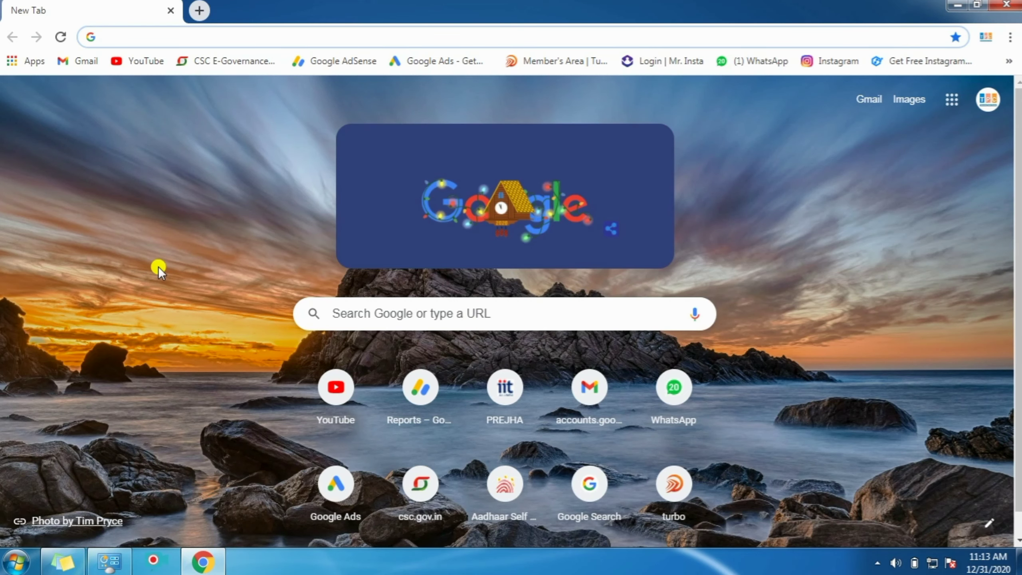
click(181, 37)
text(ssup.uidai.gov.in)
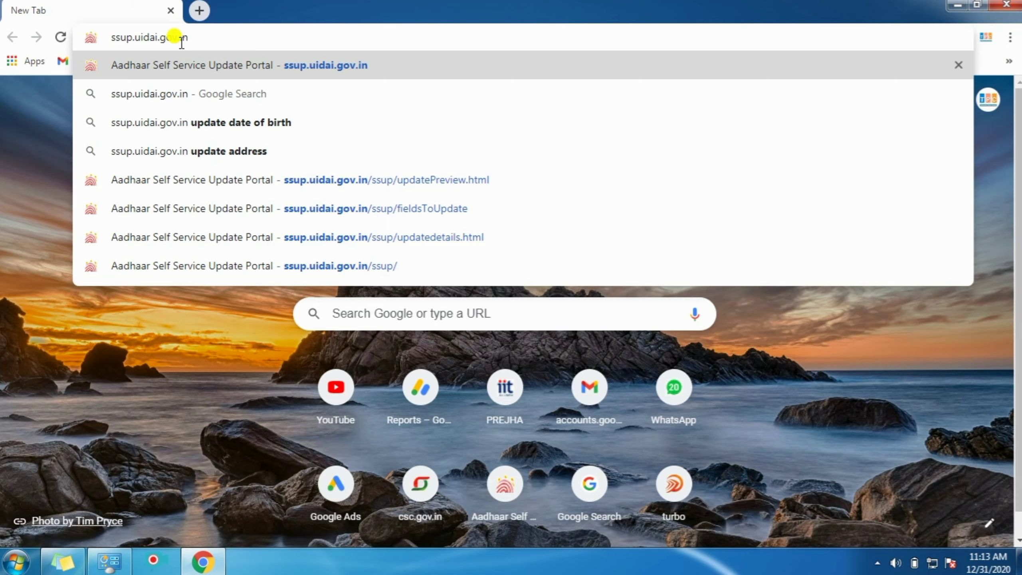
key(Return)
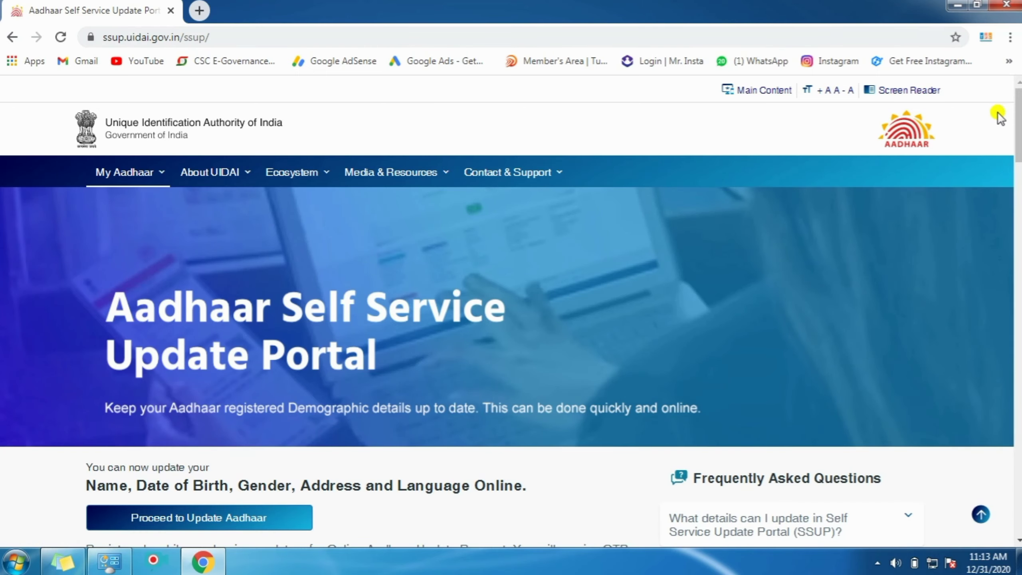
From the portal home page, choose 'Proceed to Update Aadhaar' to reach the login form
drag(1020, 139, 1021, 172)
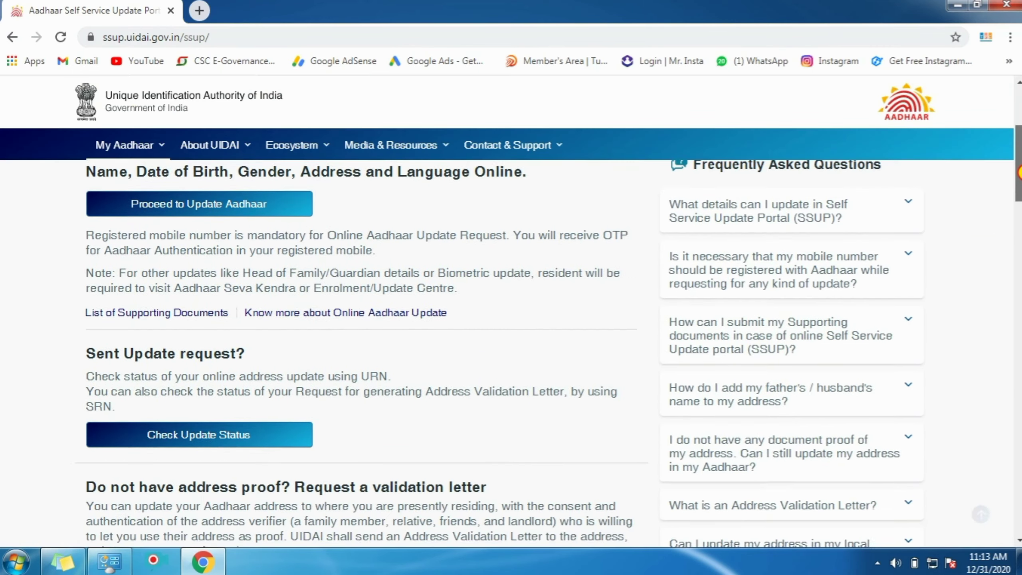
scroll(1020, 172, up, 2)
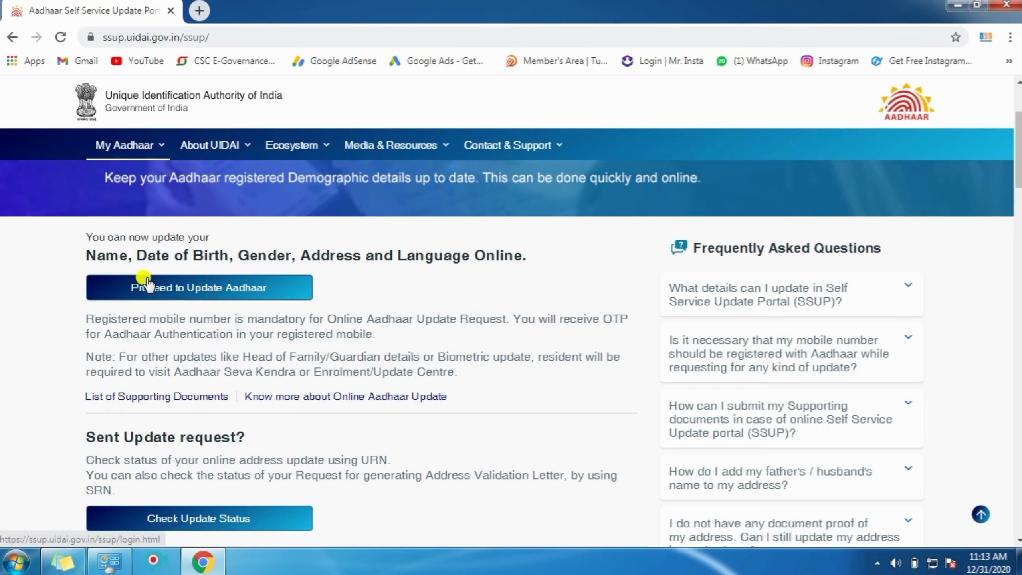
click(264, 293)
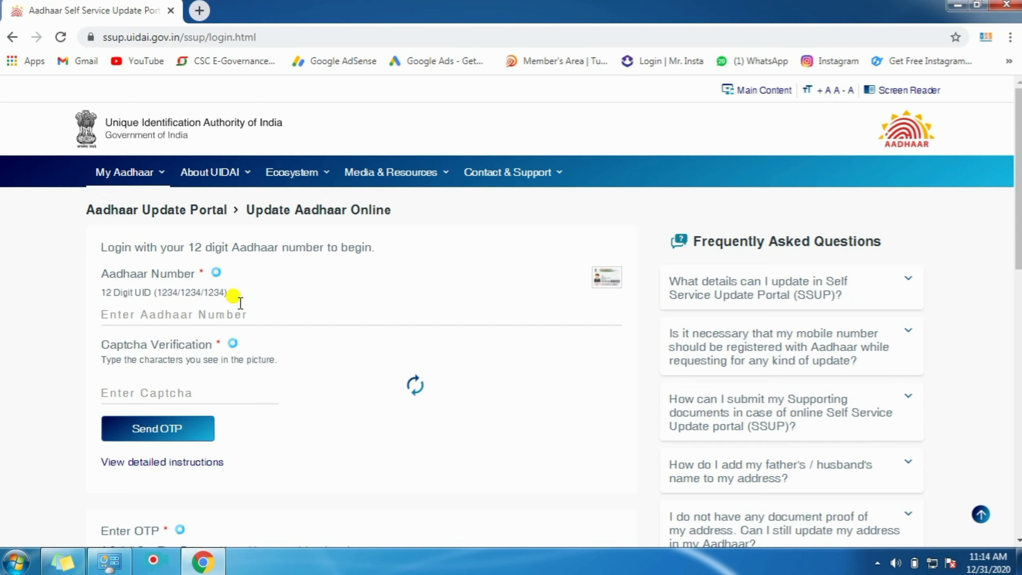
Fill in the 12-digit Aadhaar number and the captcha, then request the OTP
right_click(222, 313)
click(182, 317)
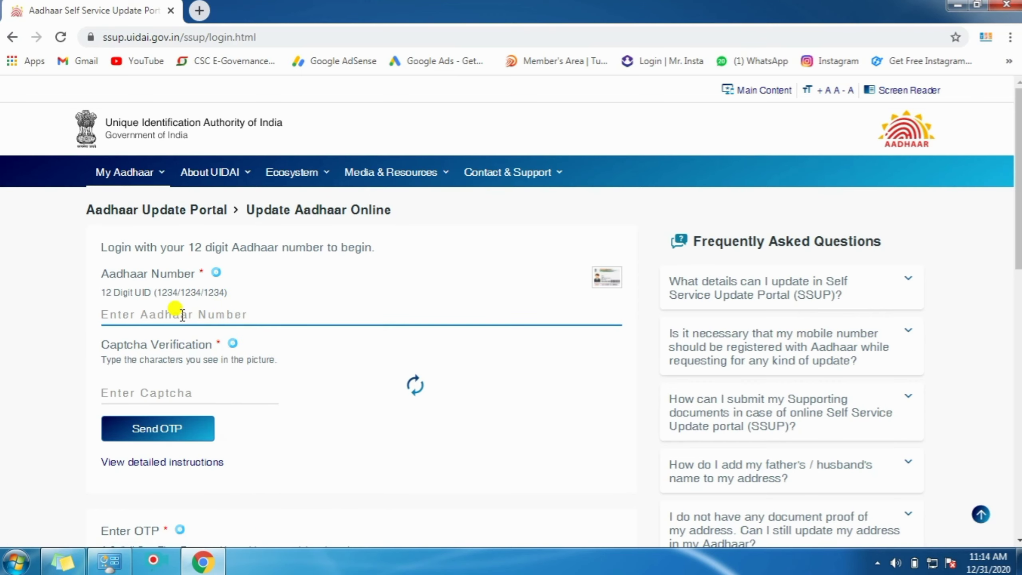
click(165, 393)
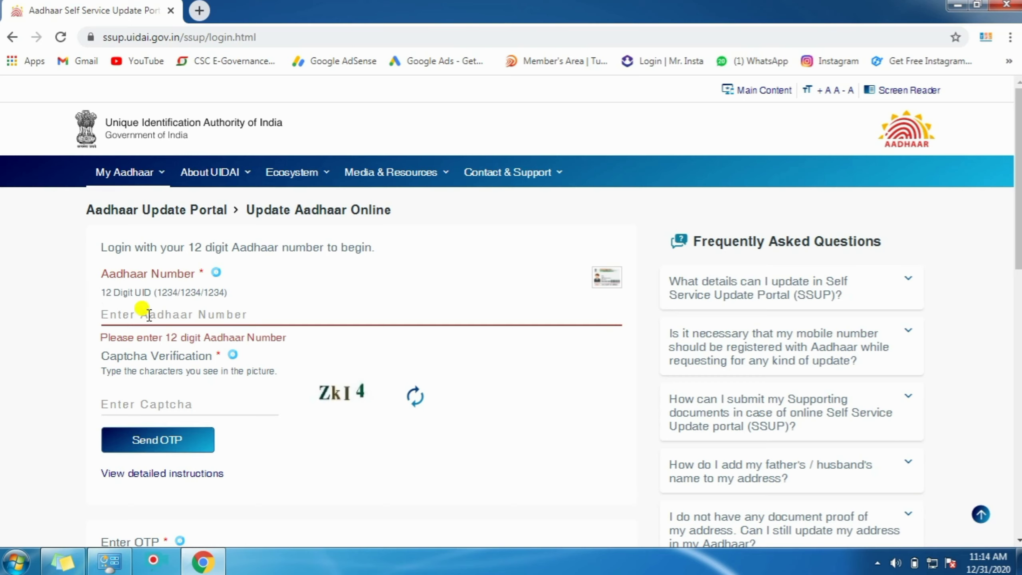
click(189, 391)
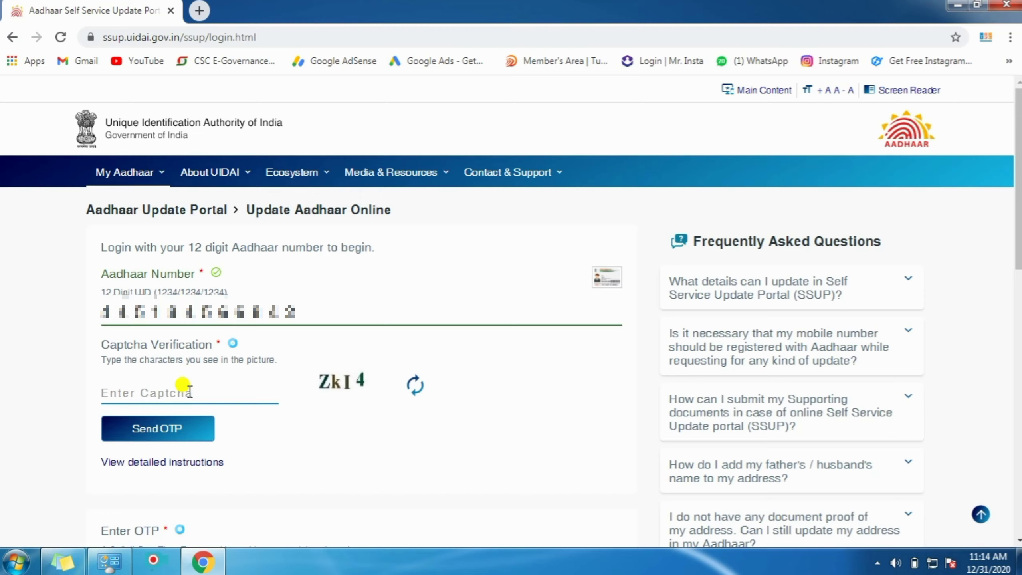
text(ZkI)
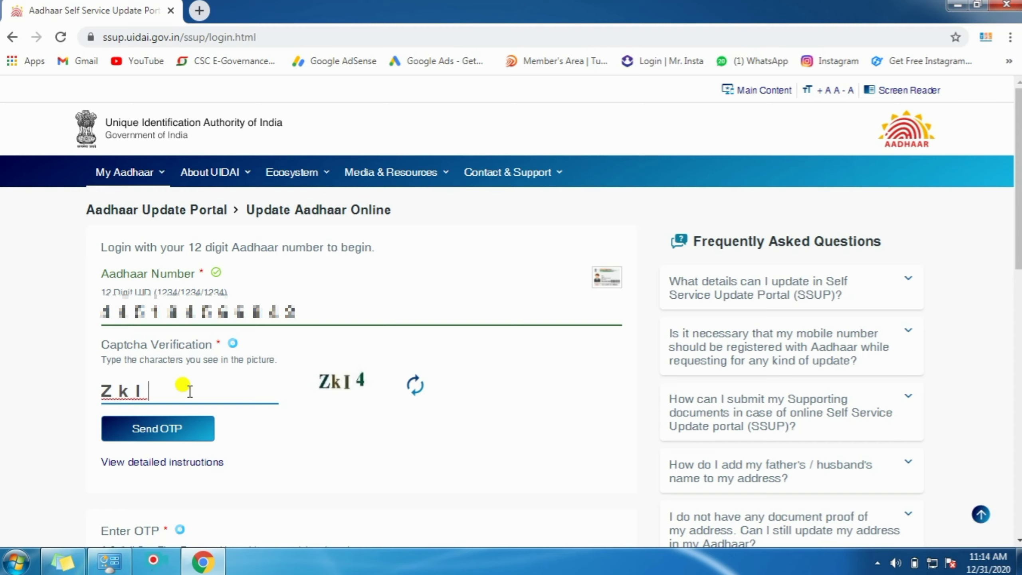
text(4)
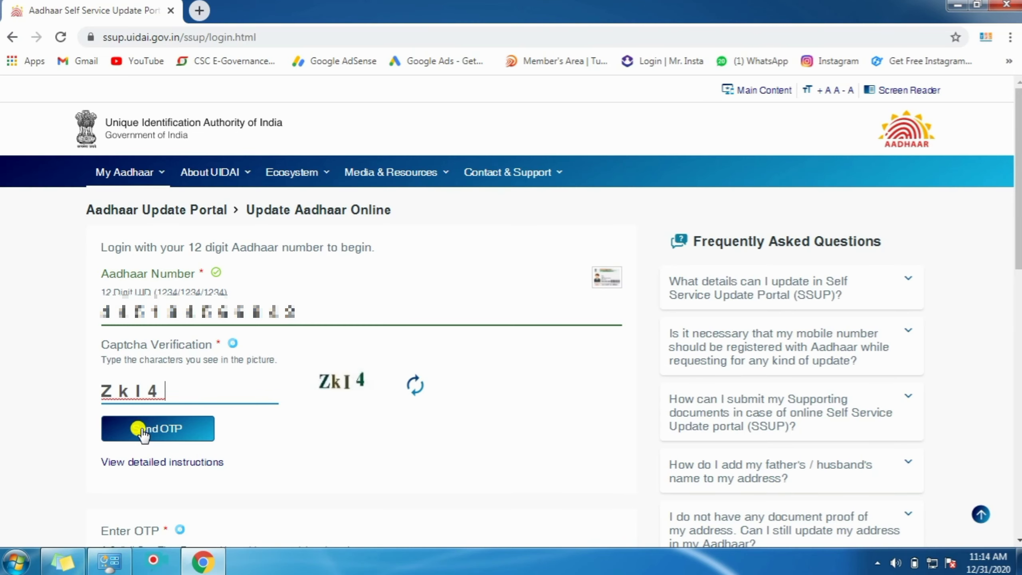
click(141, 429)
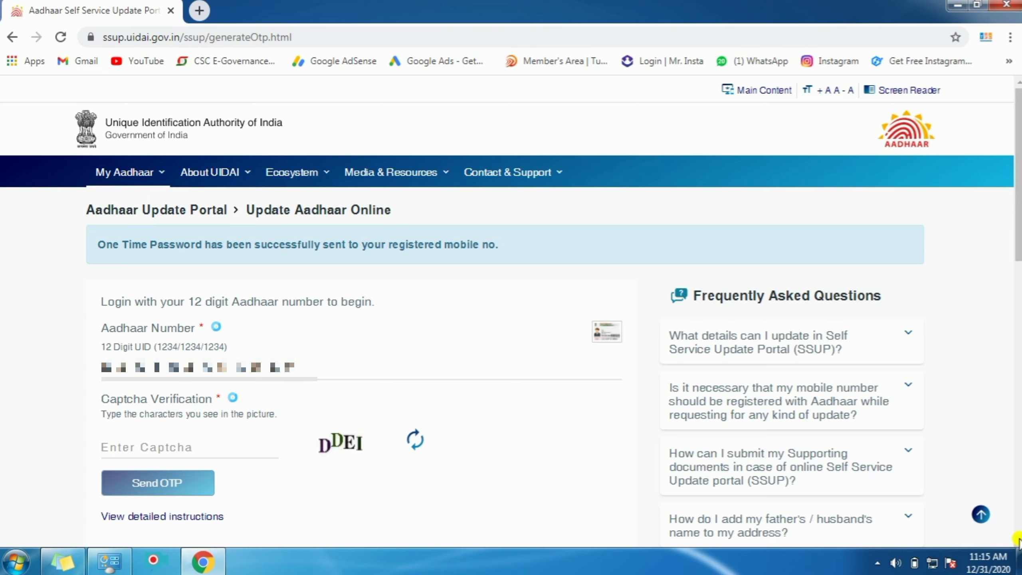
Enter the received one-time password and log in
scroll(454, 299, down, 5)
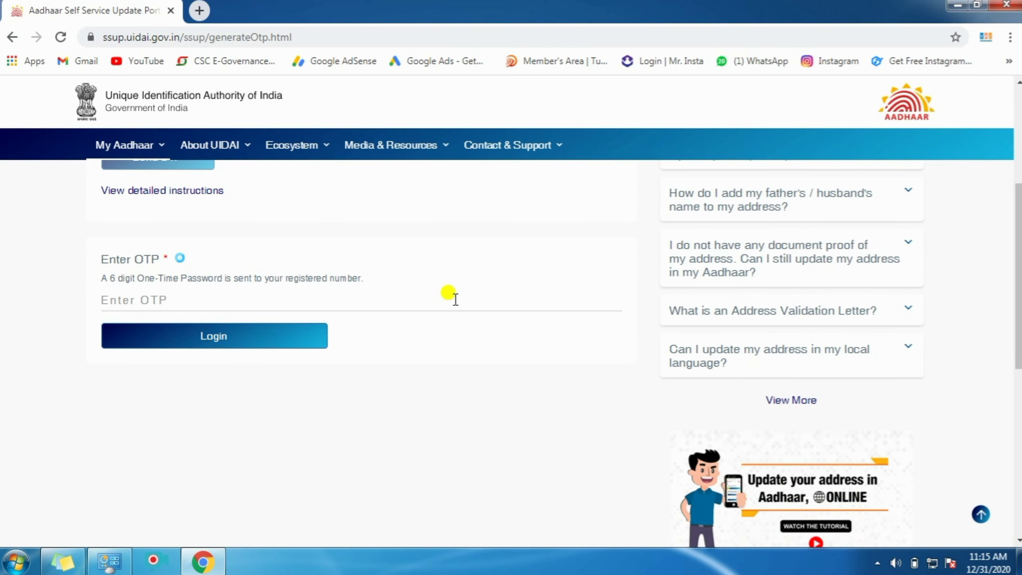
click(153, 295)
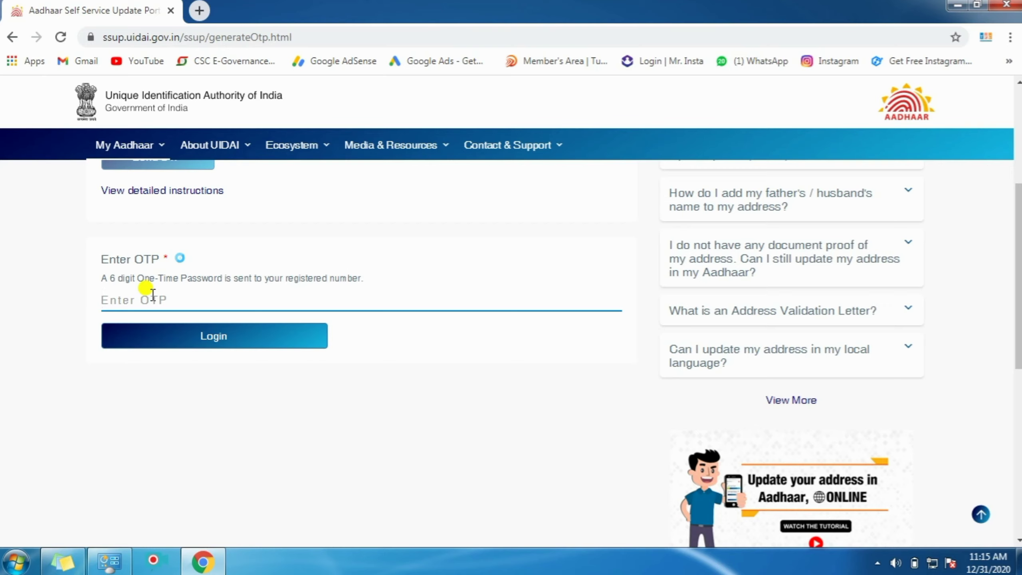
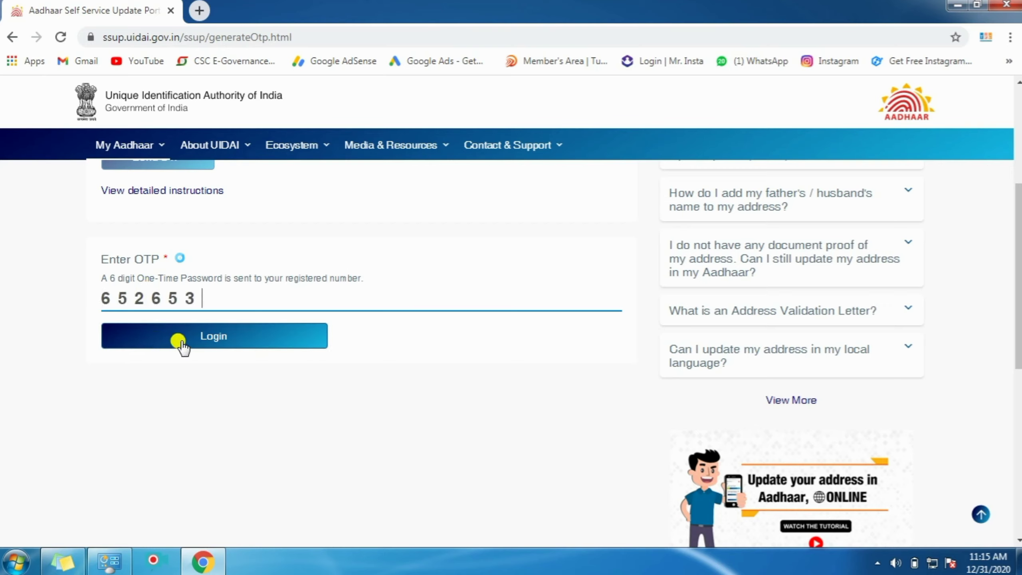
click(179, 342)
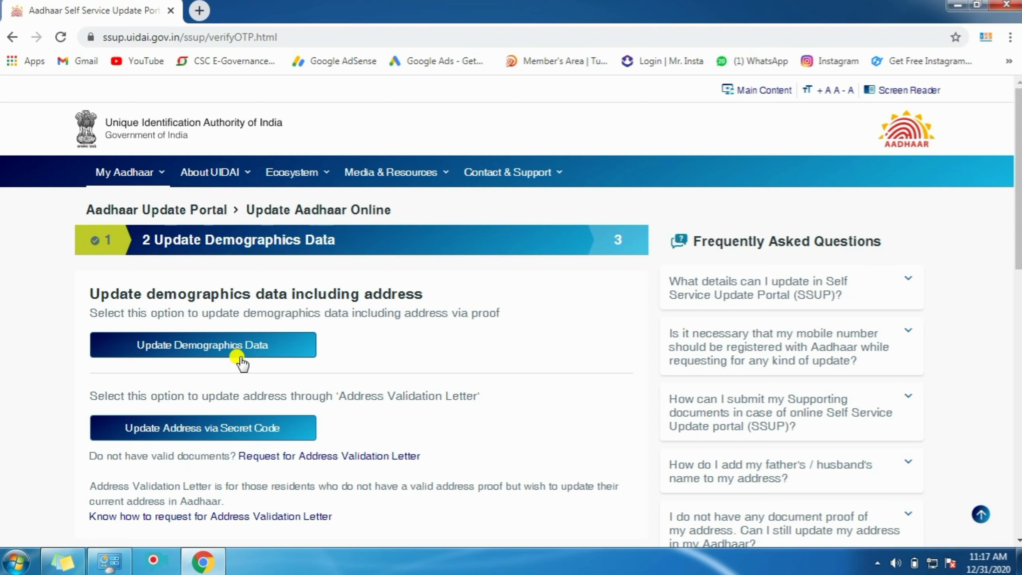
Choose 'Update Demographics Data' to list Name, Gender and Date of Birth with remaining attempts
click(197, 350)
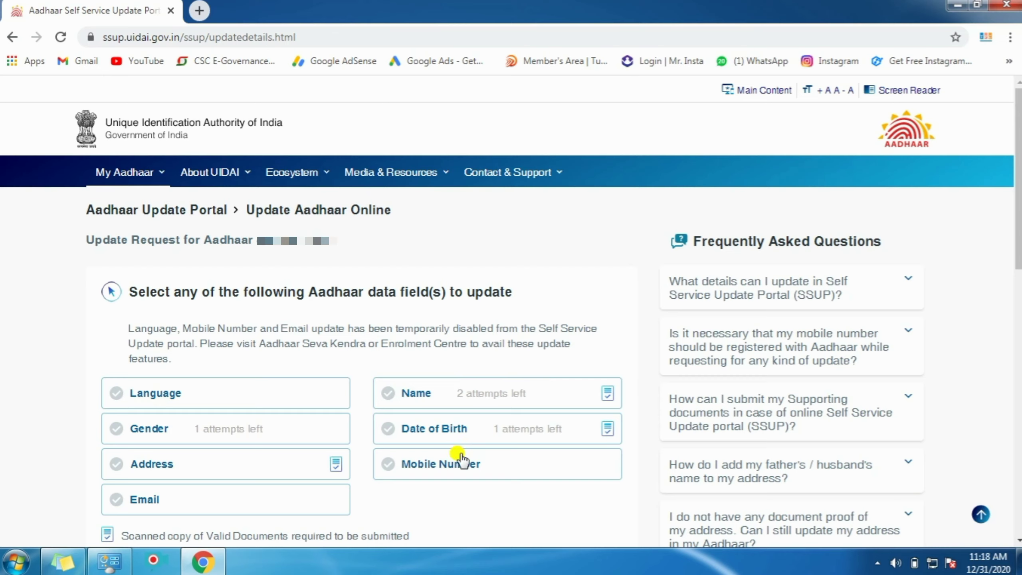
Leave only Date of Birth ticked, clearing Name and Address, and proceed
click(435, 431)
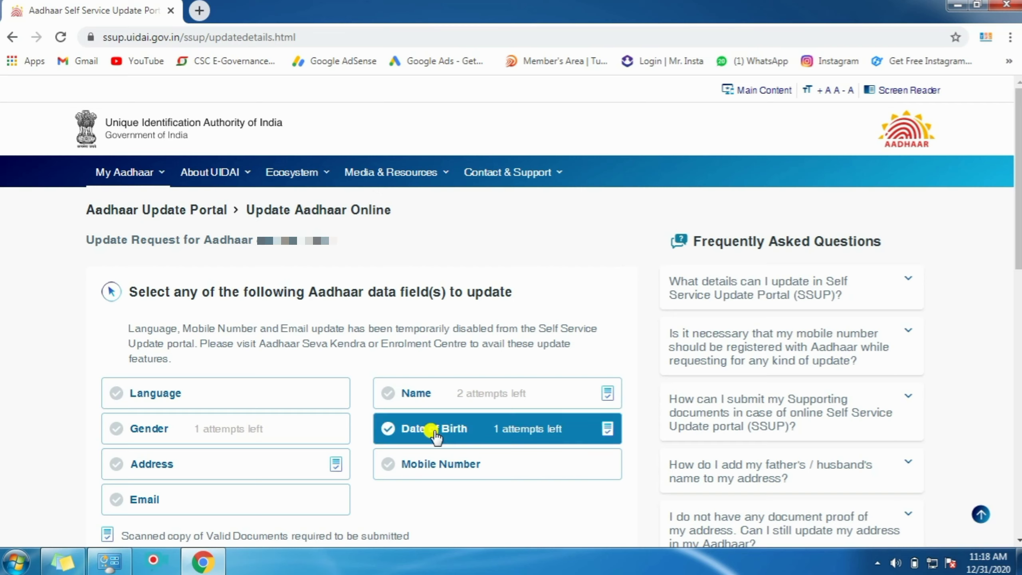
click(411, 399)
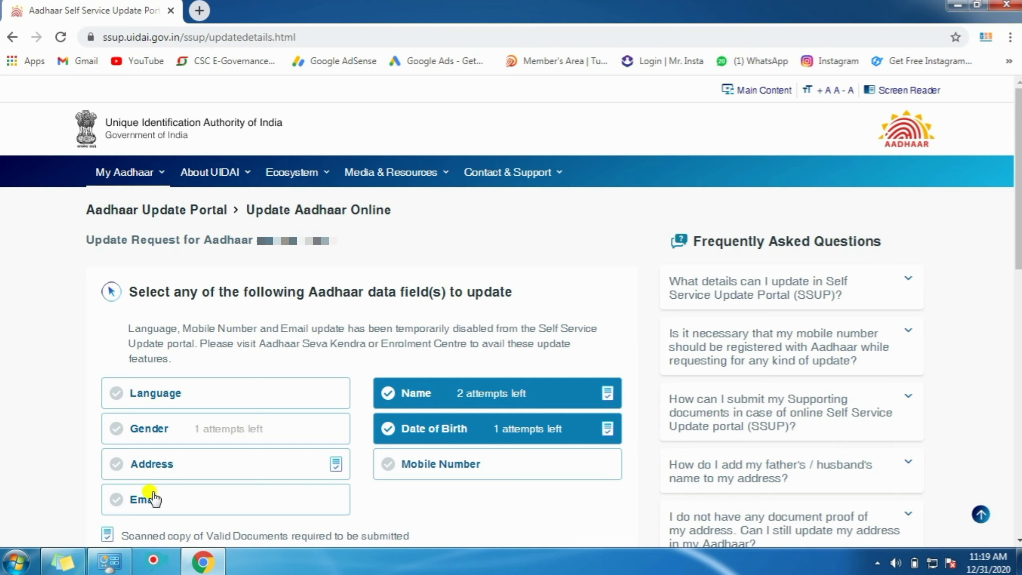
click(200, 475)
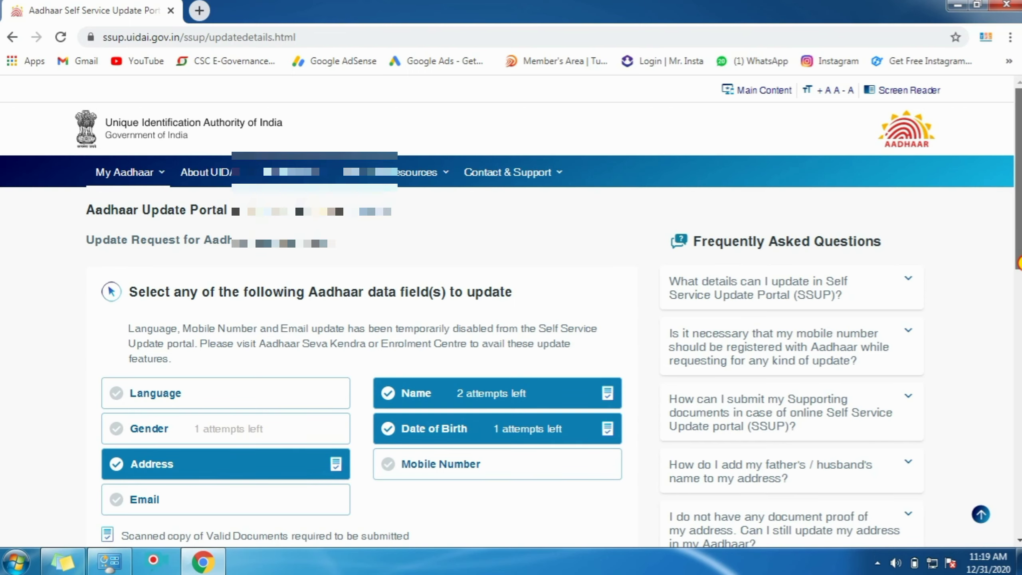
scroll(1020, 370, down, 4)
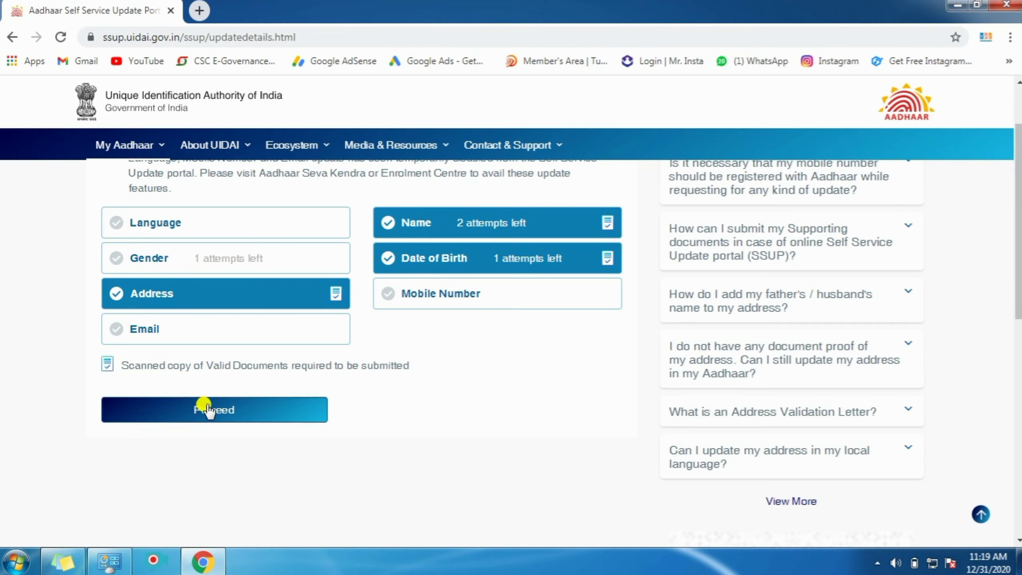
click(316, 291)
click(468, 221)
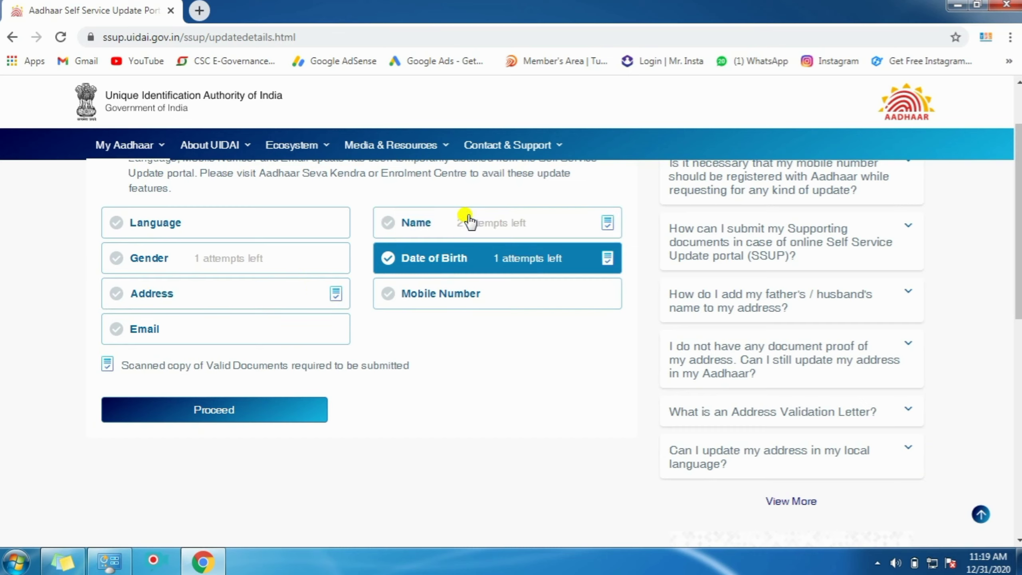
click(297, 410)
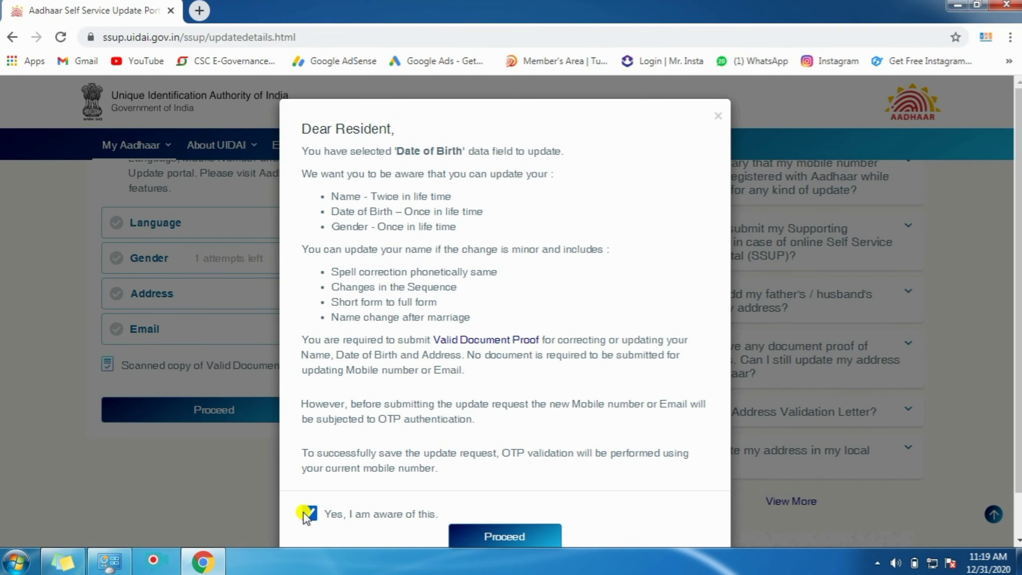
Confirm 'Yes, I am aware of this' in the Dear Resident notice and proceed
click(486, 538)
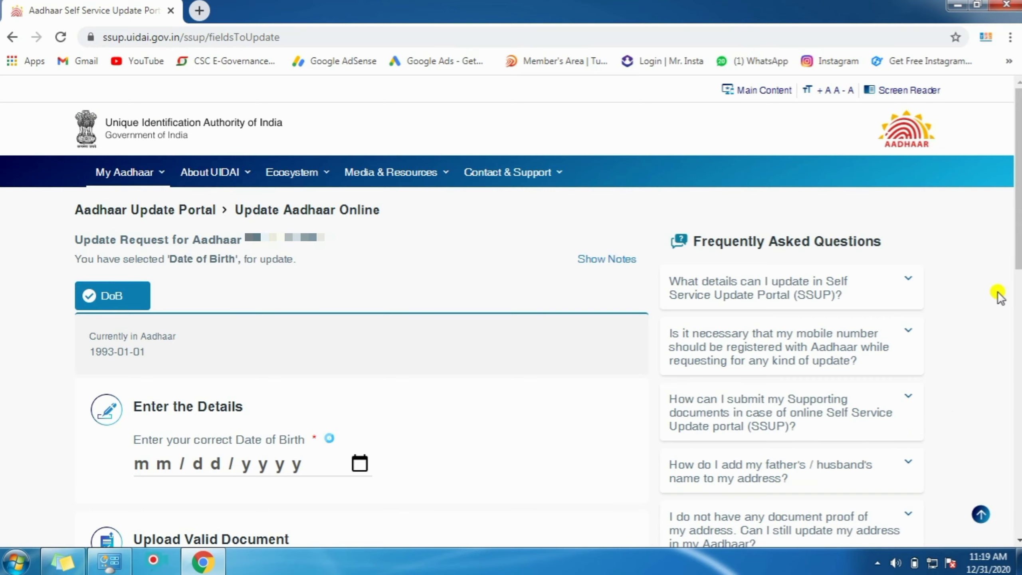
drag(1019, 241, 1021, 294)
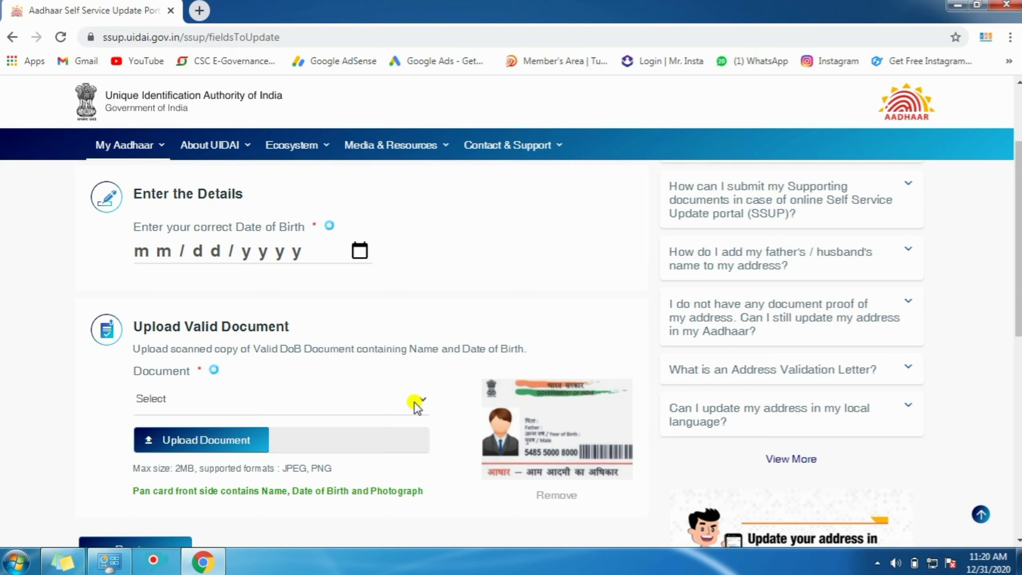
click(165, 259)
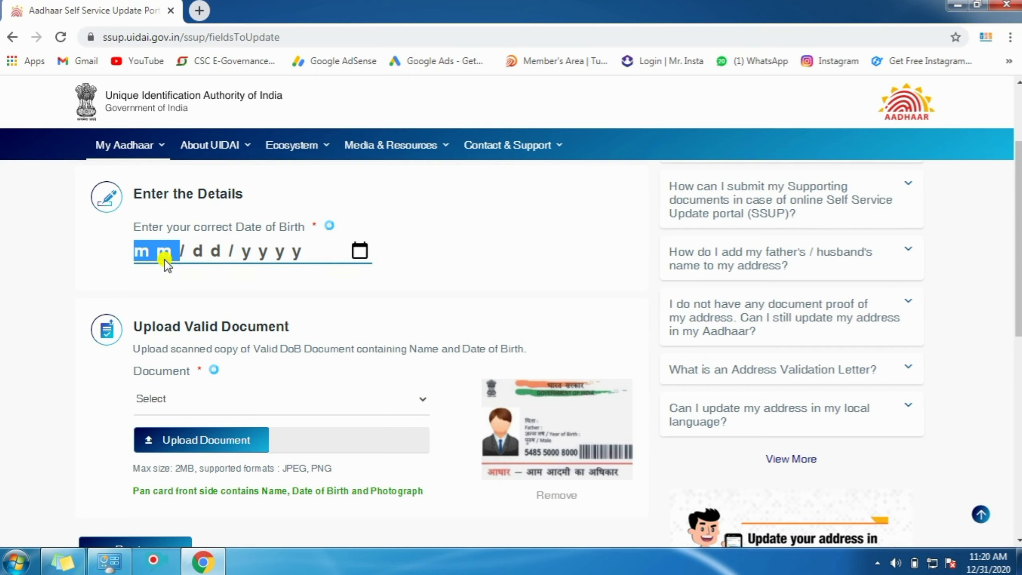
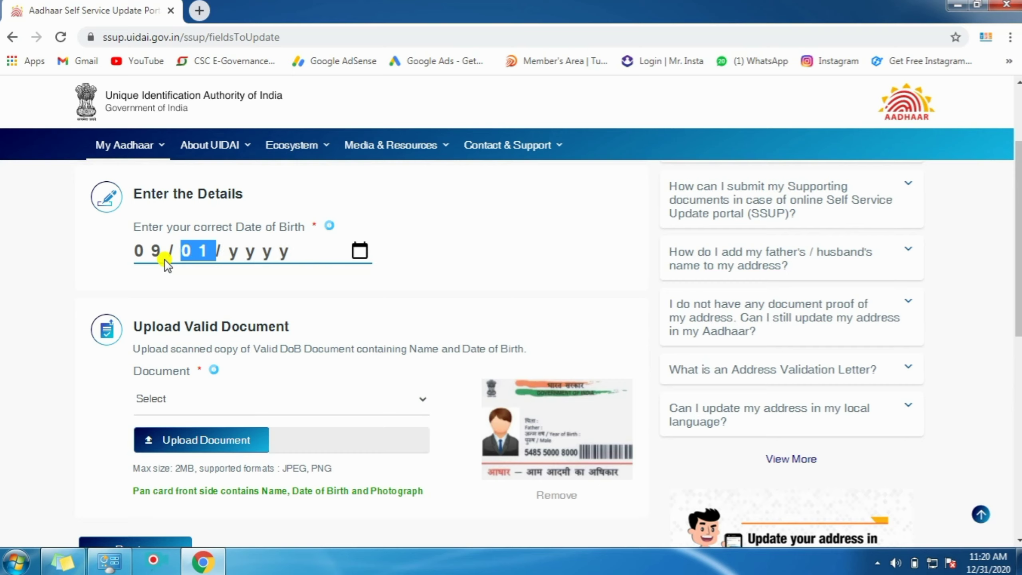
key(BackSpace)
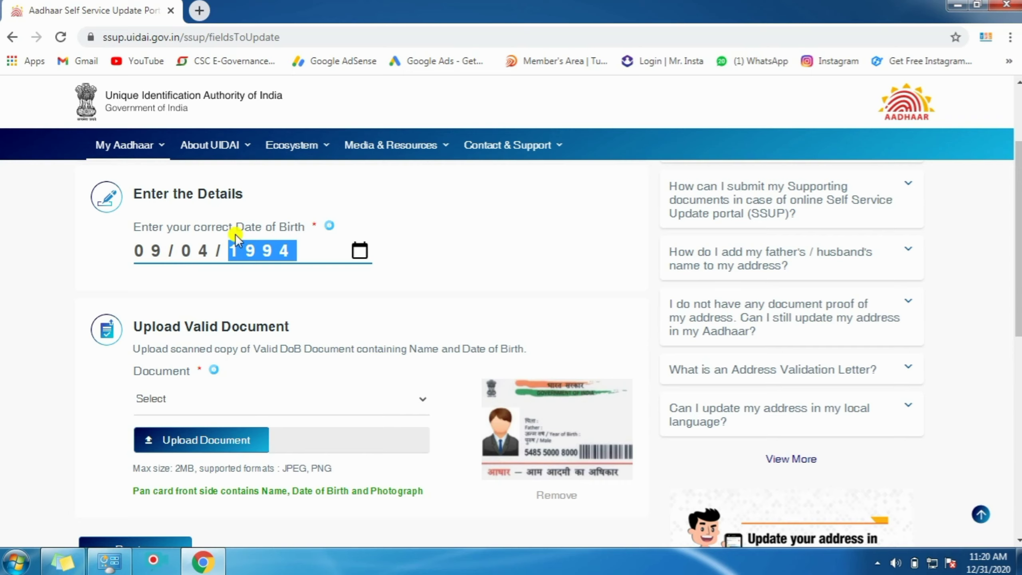
click(221, 404)
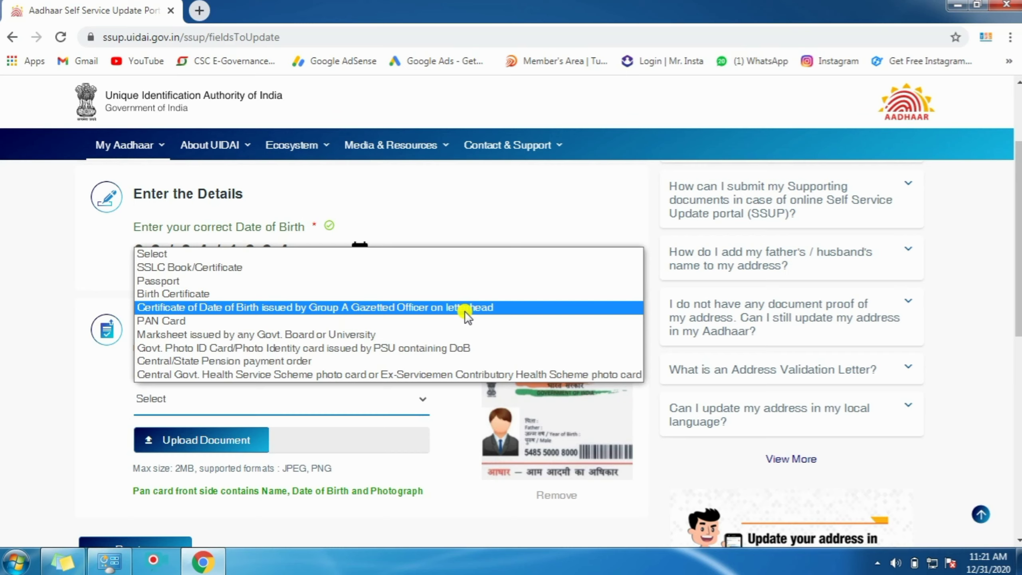
Select 'Marksheet issued by any Govt. Board or University' in the Document dropdown
click(362, 338)
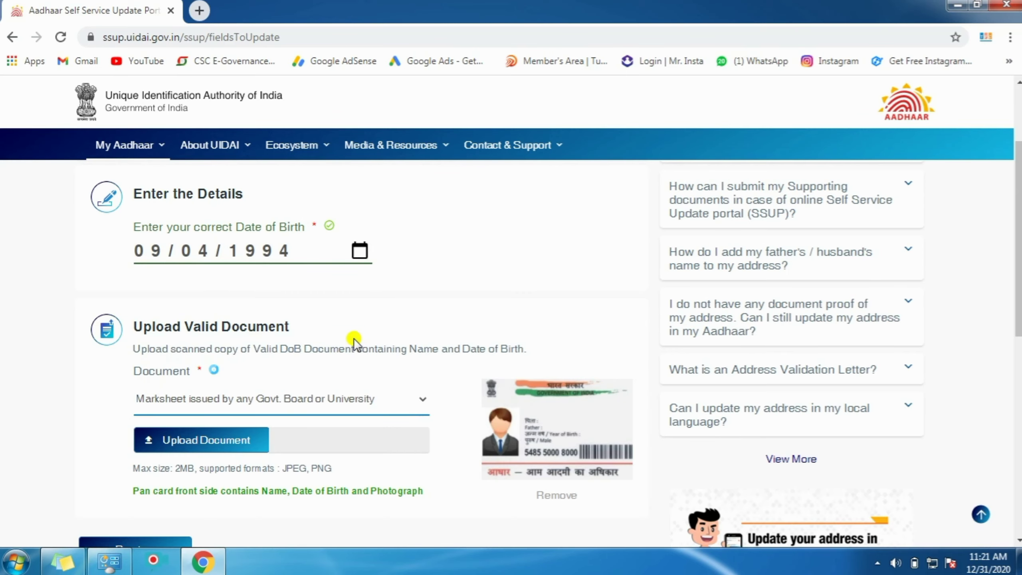
Upload a2.jpg from the SkyCity folder as the supporting document
click(216, 439)
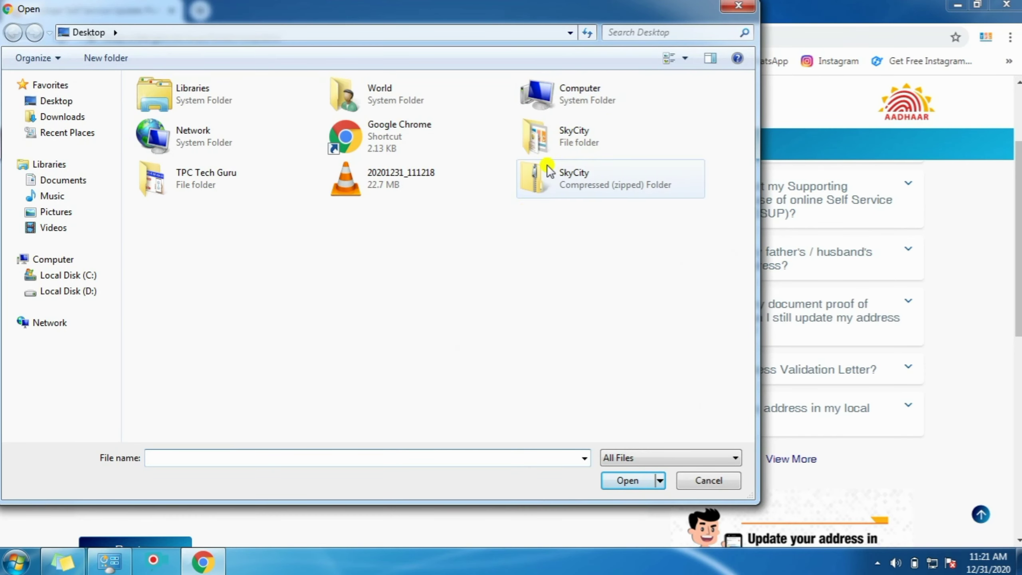
double_click(551, 131)
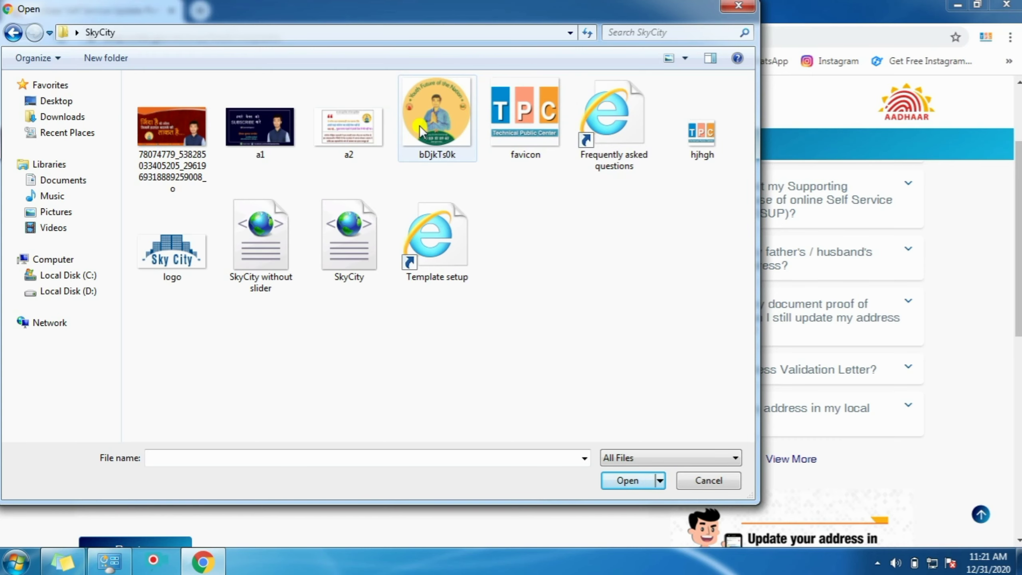
click(367, 128)
click(651, 481)
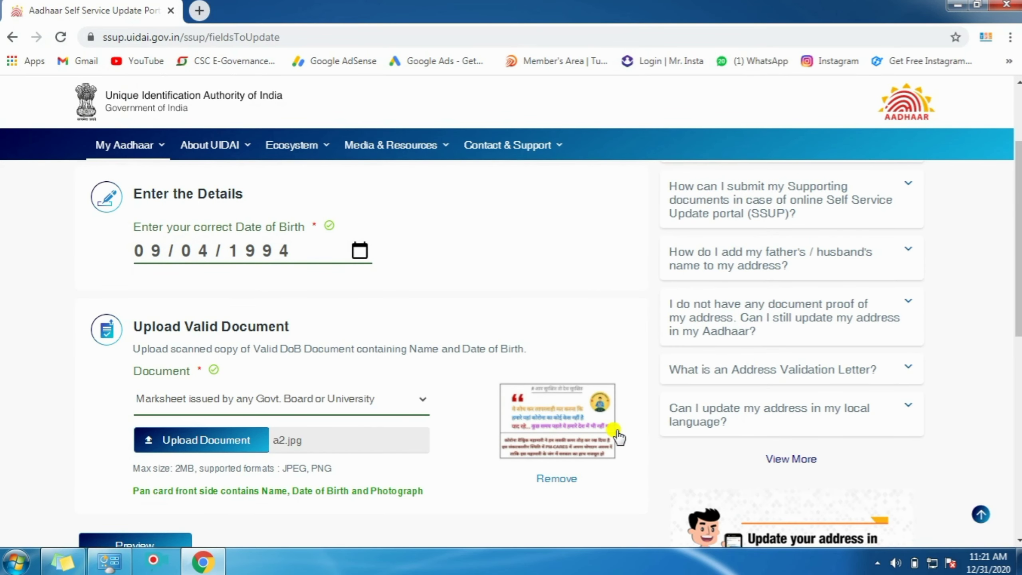
scroll(1019, 322, down, 2)
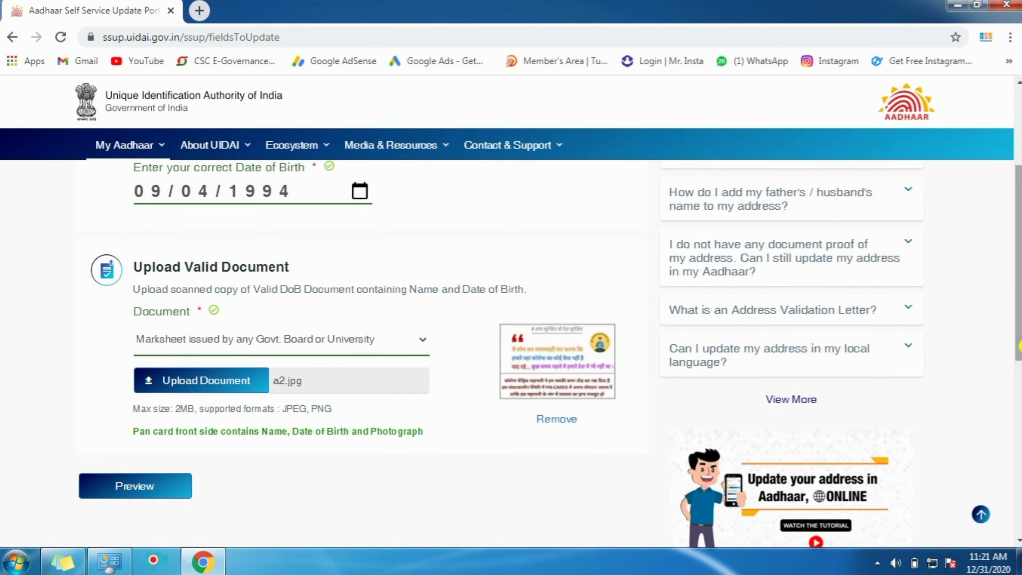
click(158, 491)
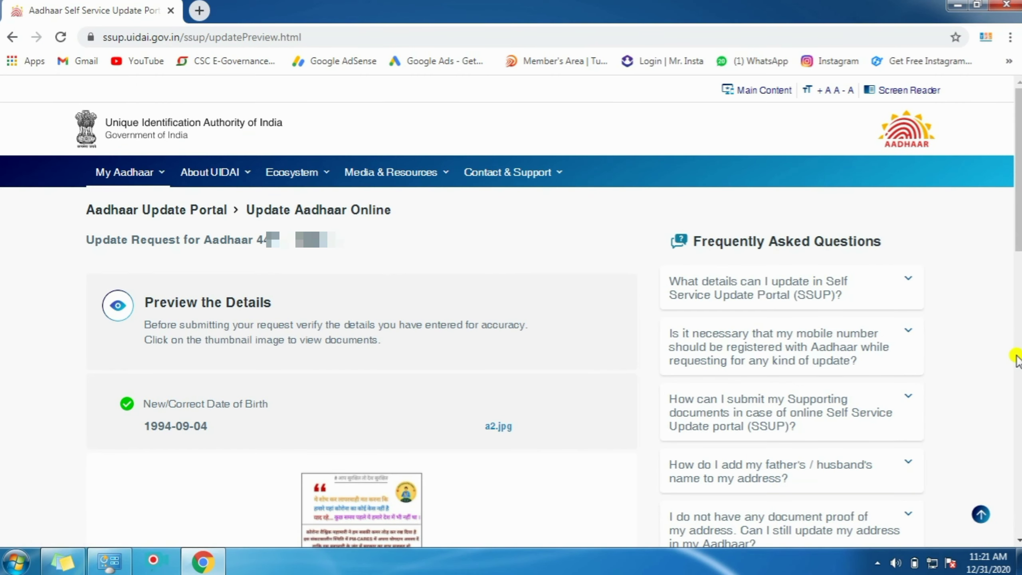
scroll(1017, 359, down, 5)
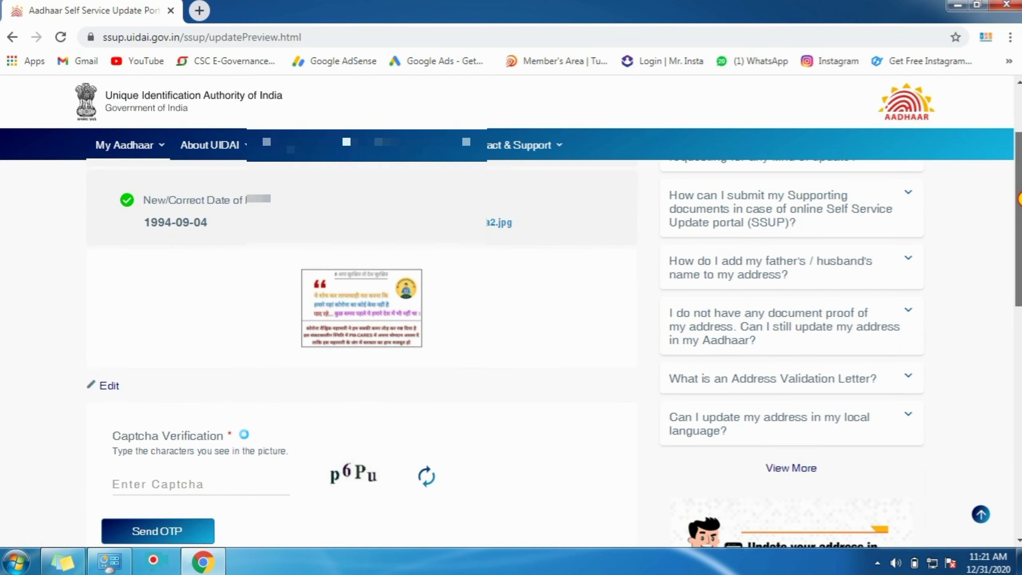
scroll(1019, 198, down, 1)
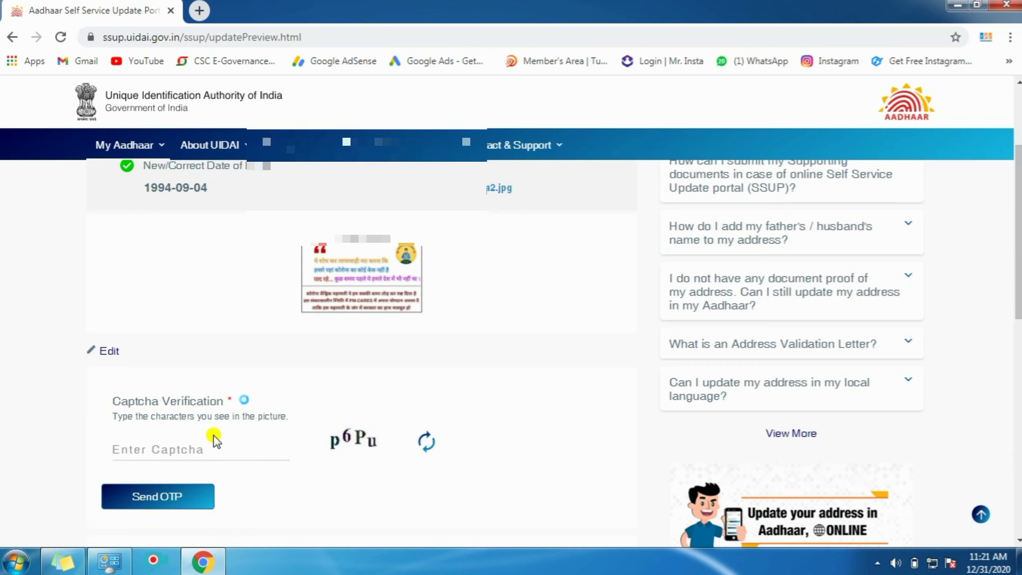
click(190, 441)
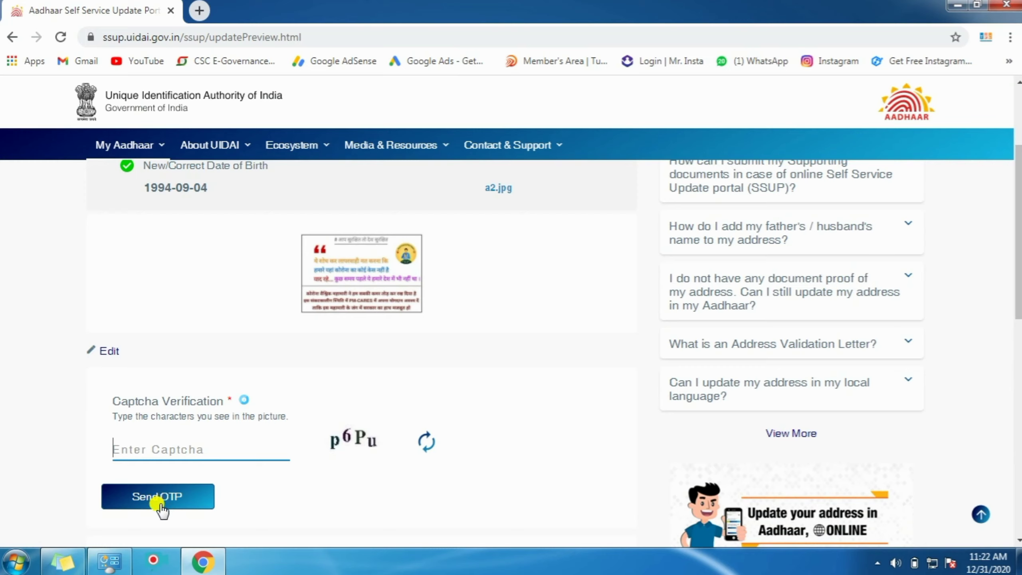
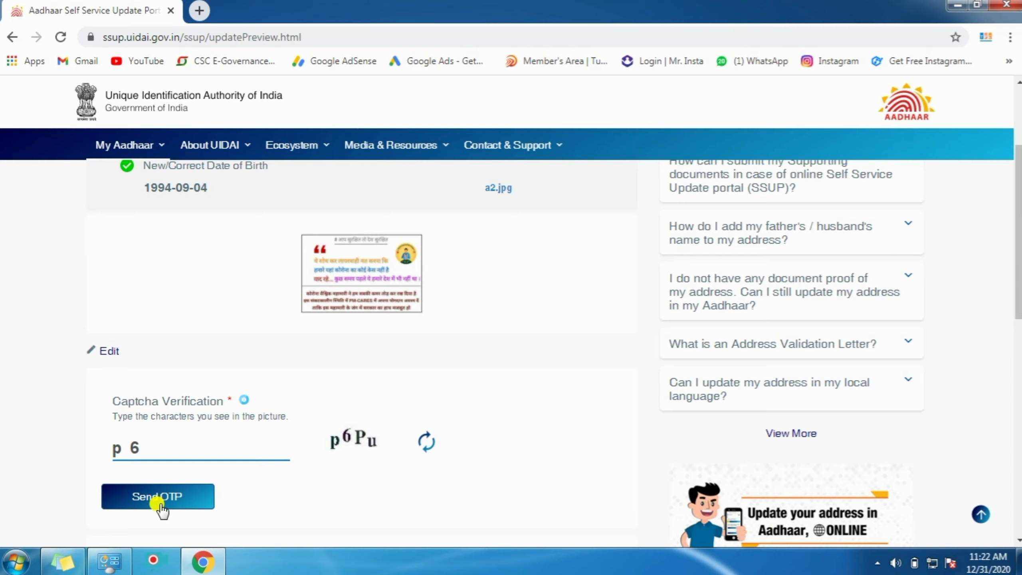
click(160, 506)
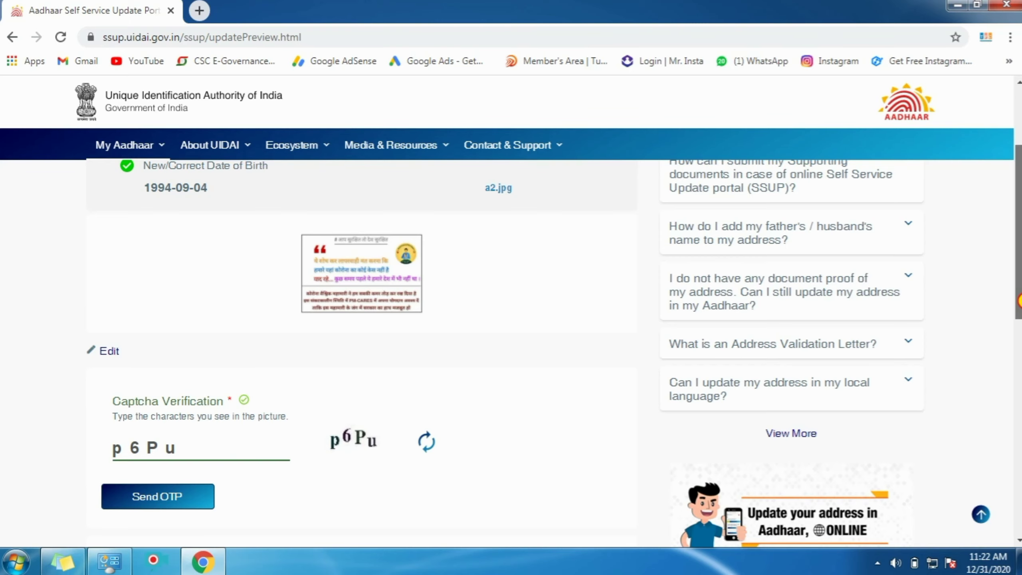
Enter the received OTP, tick the declaration that the details are correct, and proceed to payment
drag(1020, 300, 1019, 377)
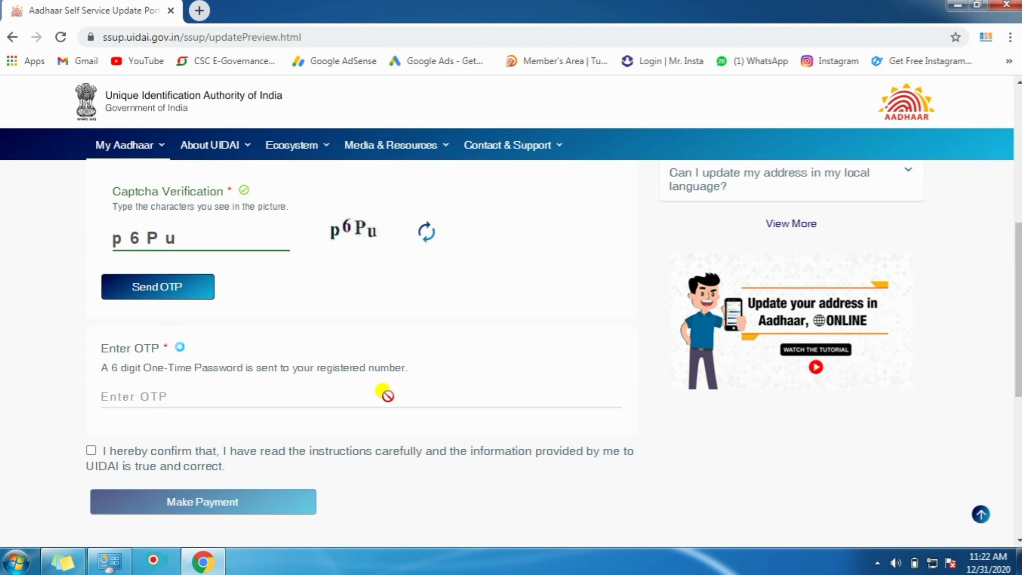
click(334, 364)
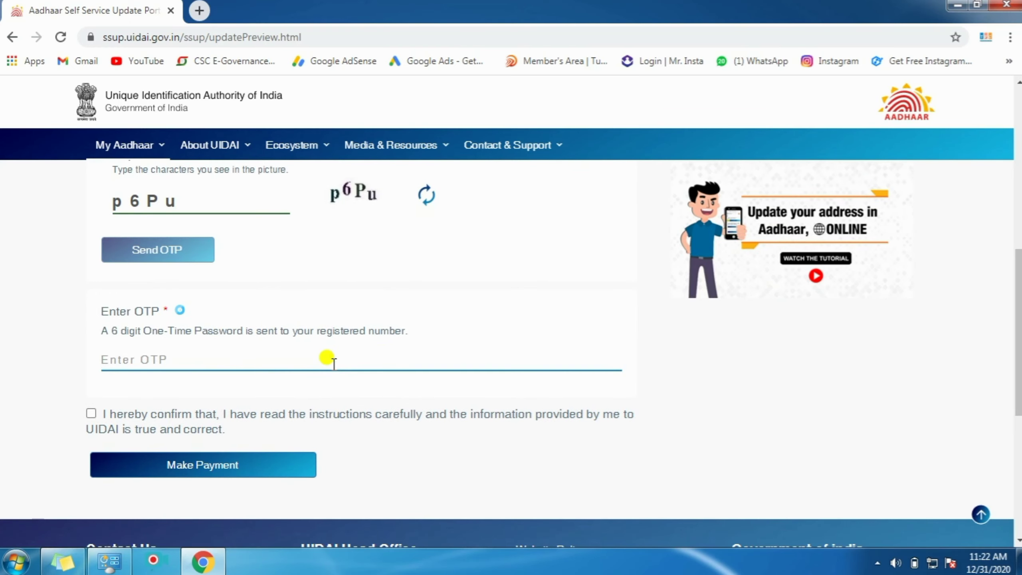
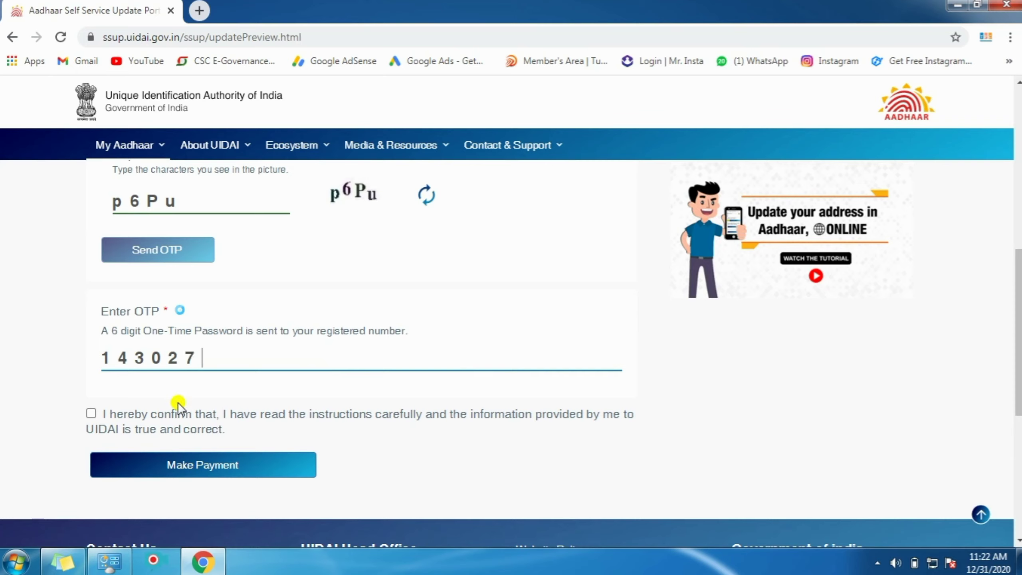
click(91, 414)
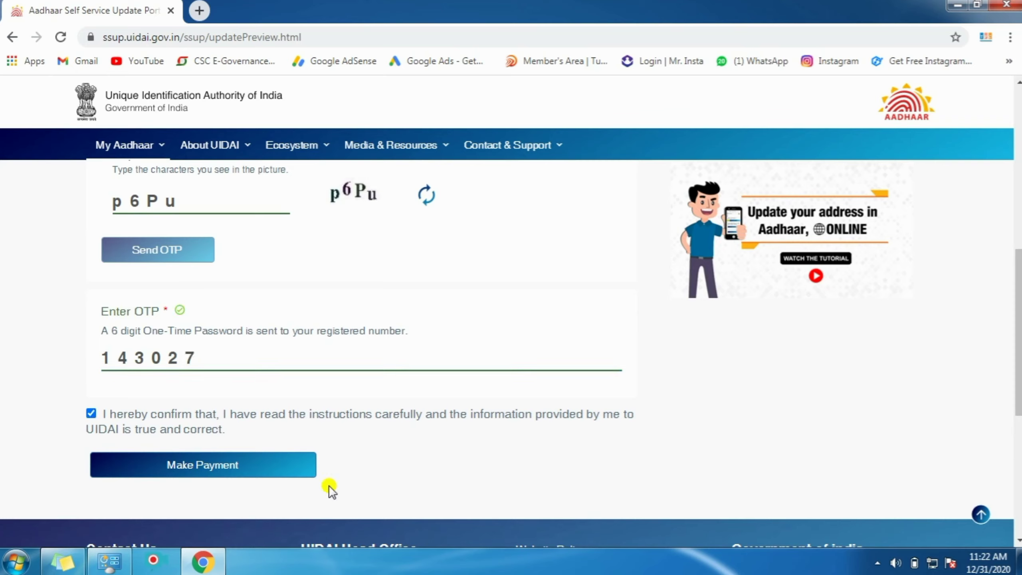
click(272, 468)
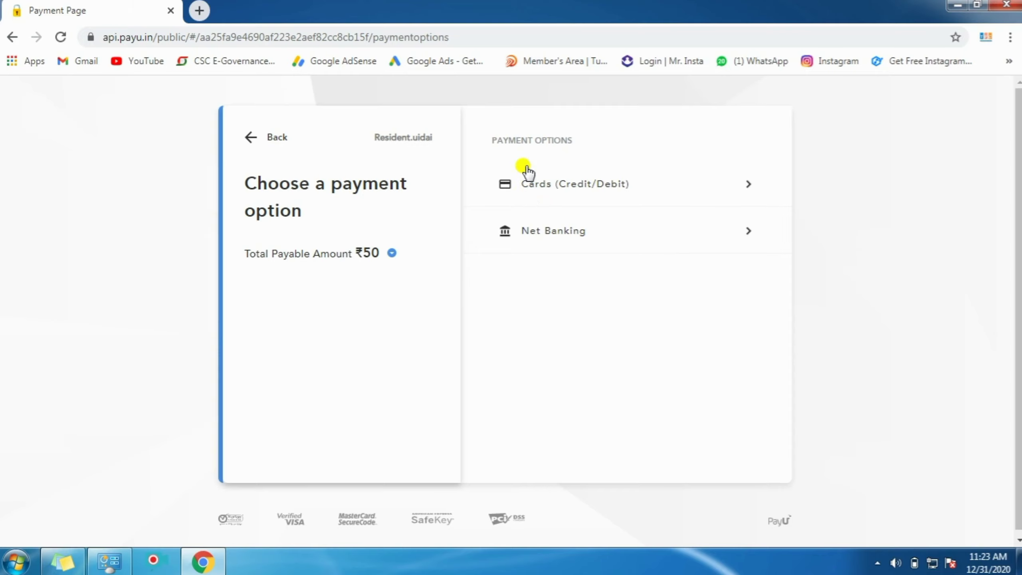
Choose Cards (Credit/Debit) and visit the Card Number, Expiry and CVV fields of the new-card form
click(563, 191)
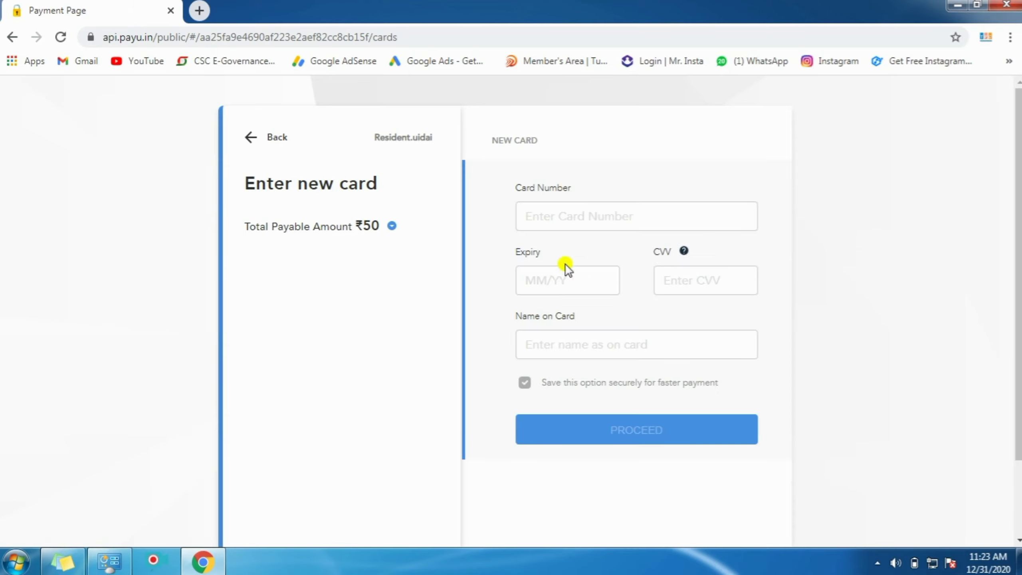
click(584, 205)
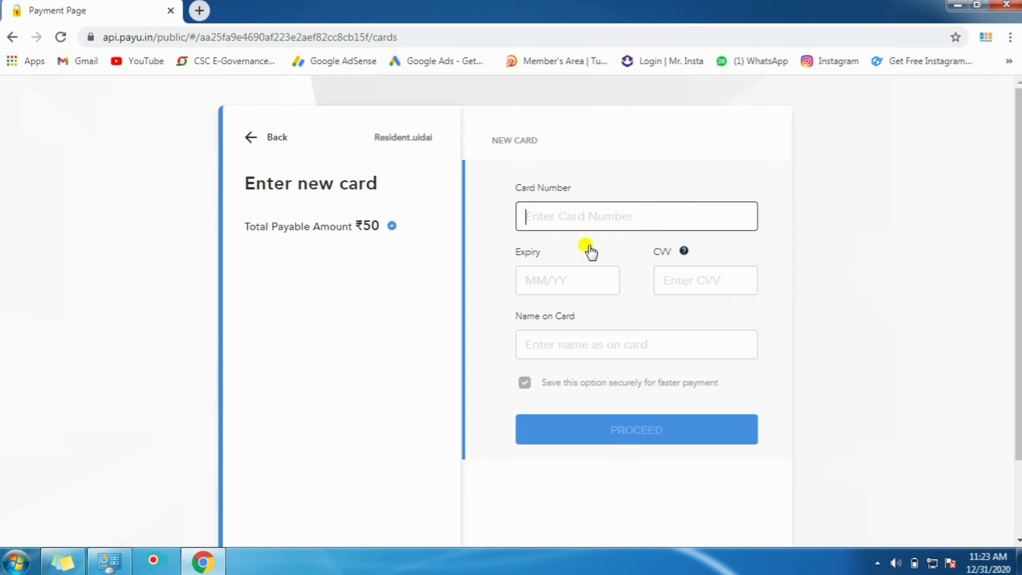
click(560, 280)
click(703, 292)
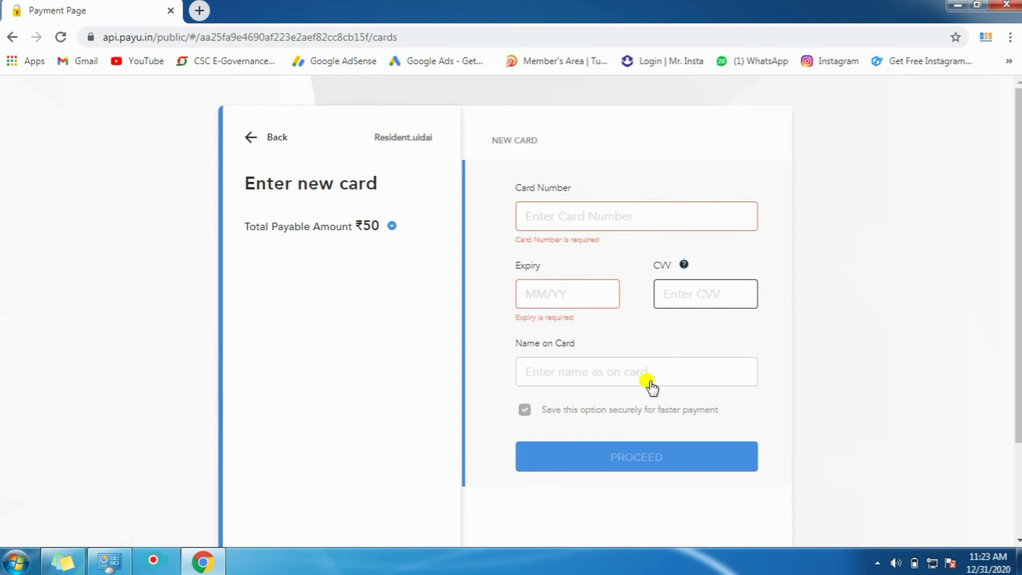